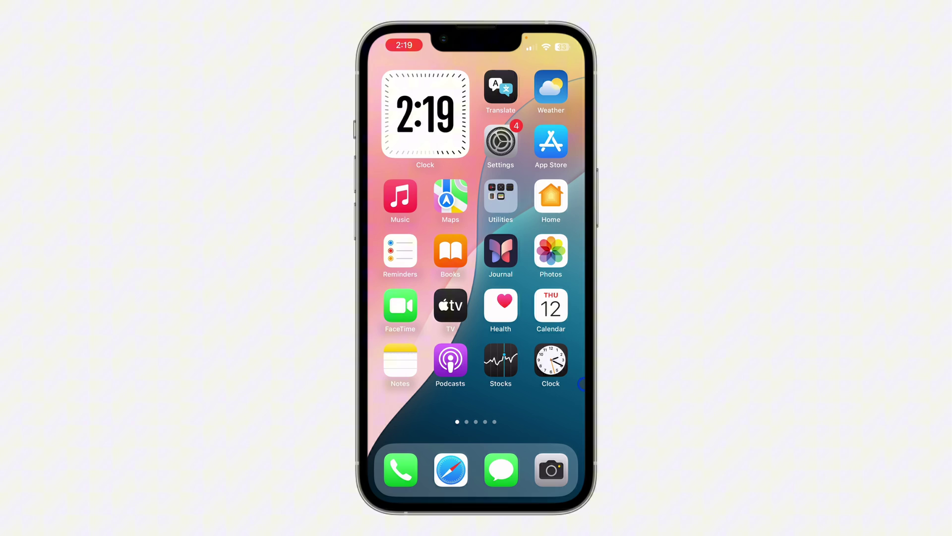
Launch Messenger from the second Home Screen page to reach the Chats list.
left_click_drag(579, 357, 429, 315)
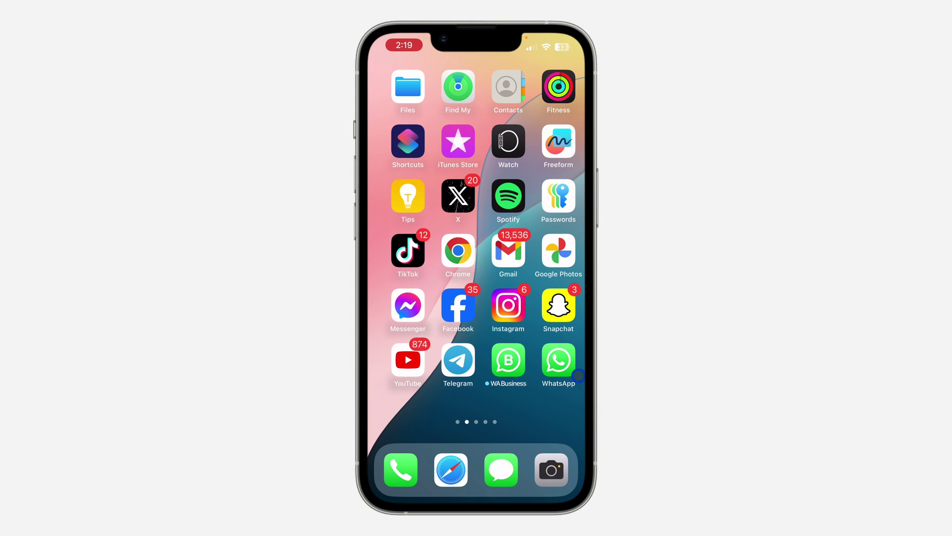
left_click(390, 303)
left_click_drag(451, 499, 450, 335)
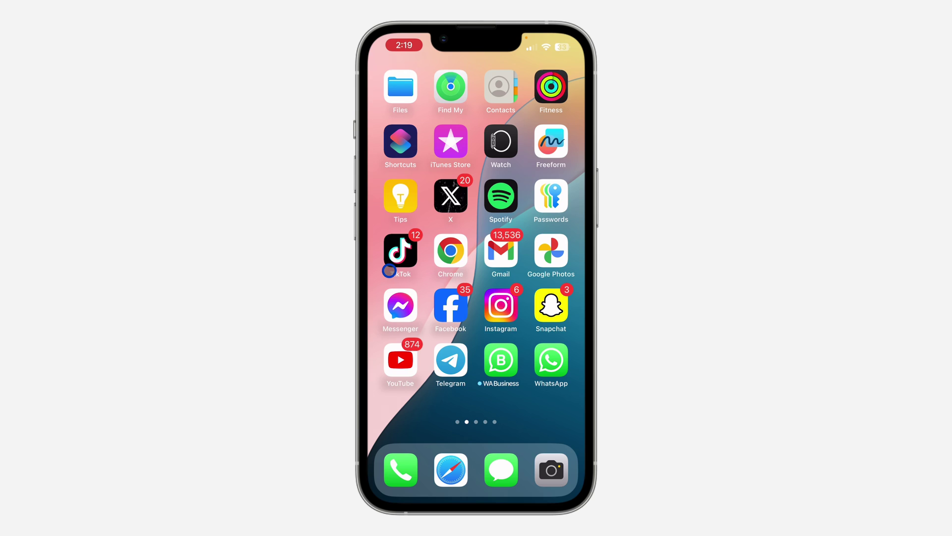
left_click(399, 305)
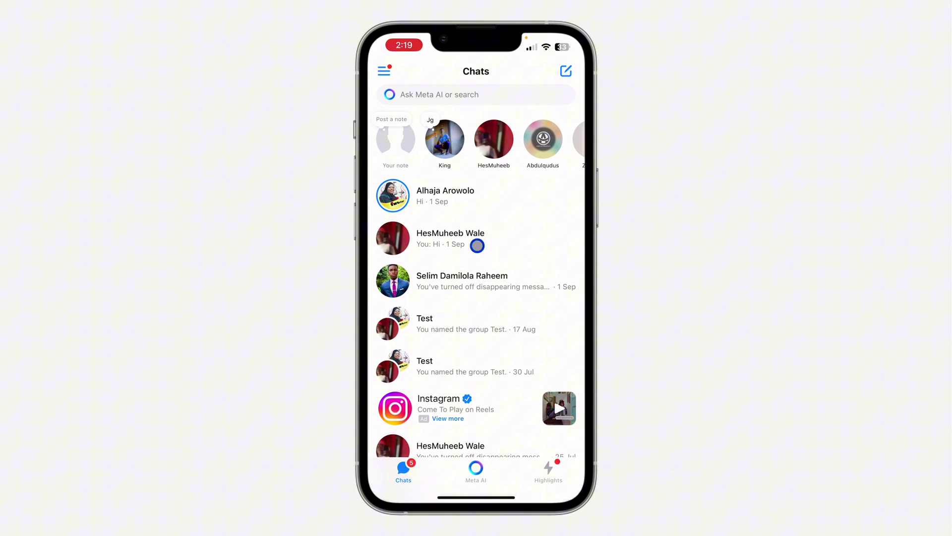
right_click(499, 285)
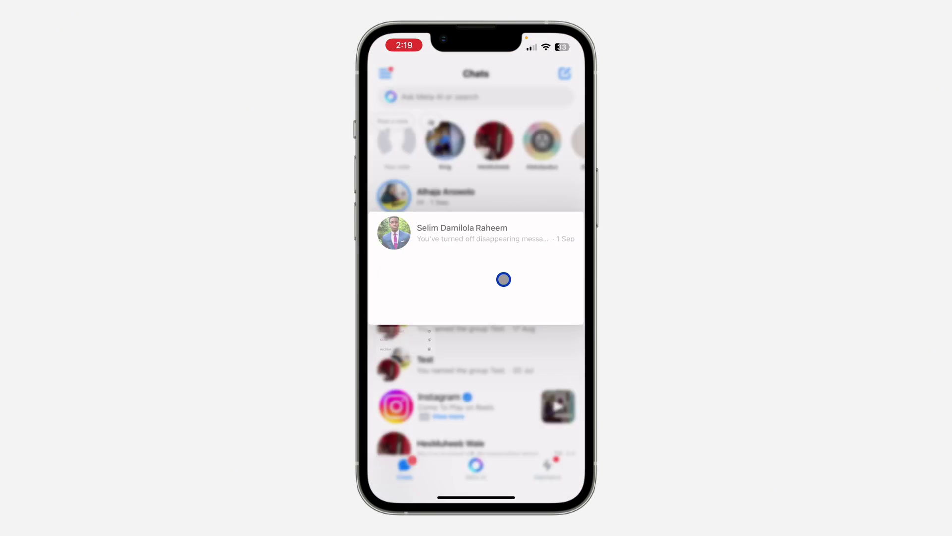
key("Escape")
left_click(500, 279)
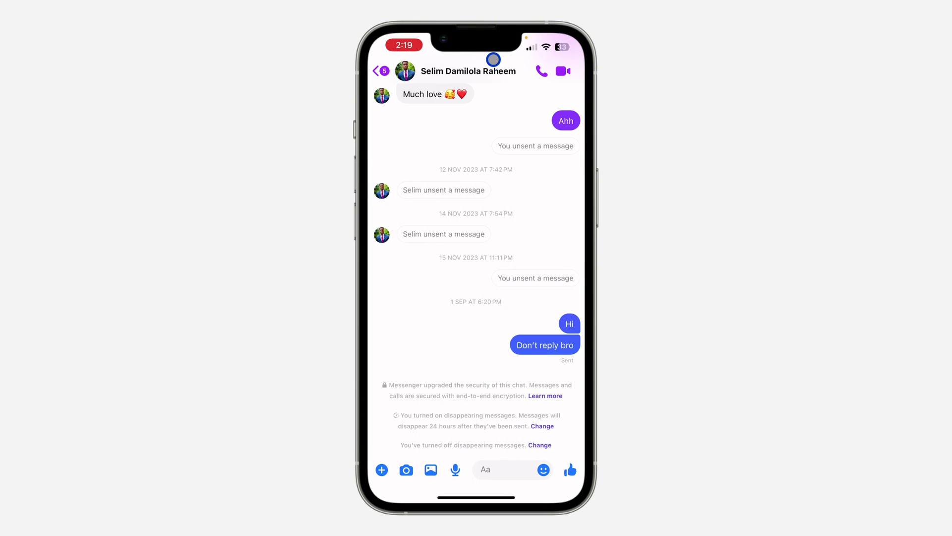
left_click(473, 70)
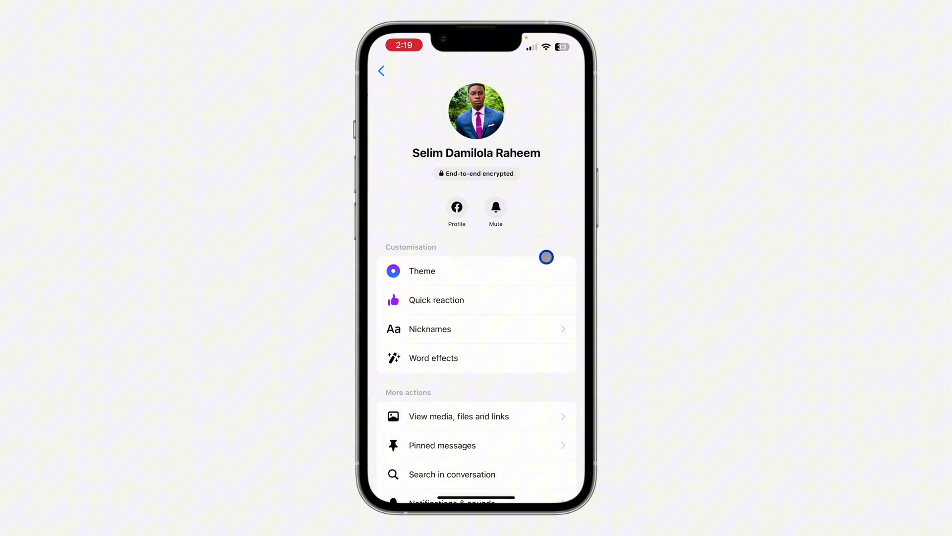
scroll(528, 286, "down", 4)
scroll(528, 285, "down", 3)
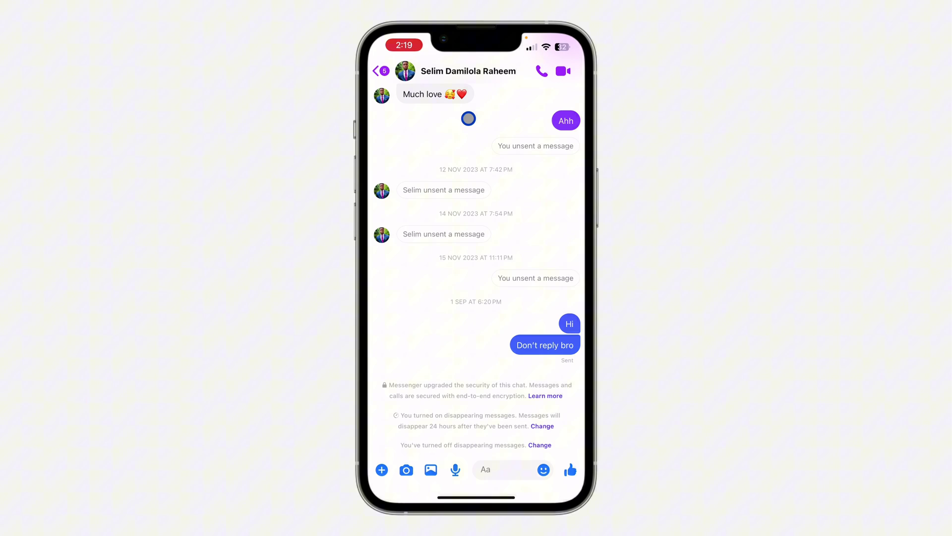
left_click(490, 69)
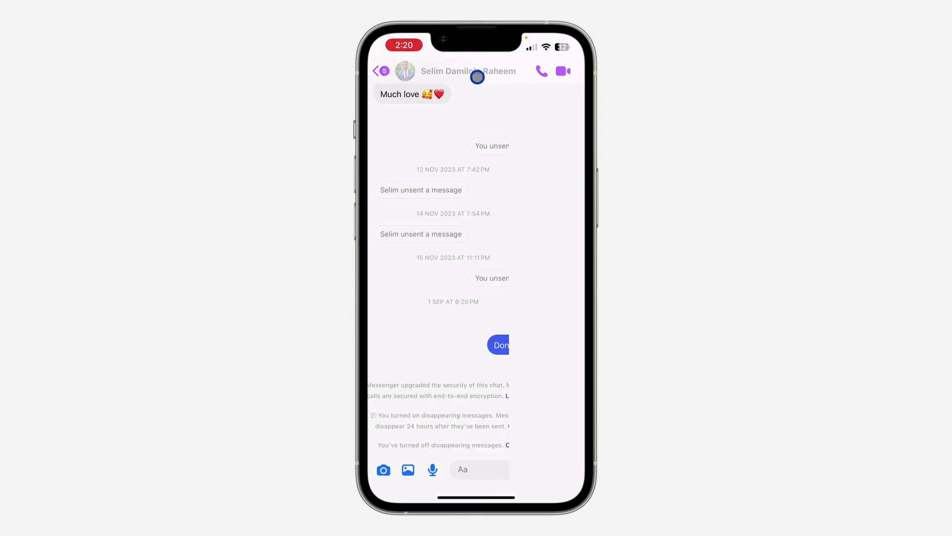
scroll(521, 298, "down", 5)
scroll(509, 222, "up", 1)
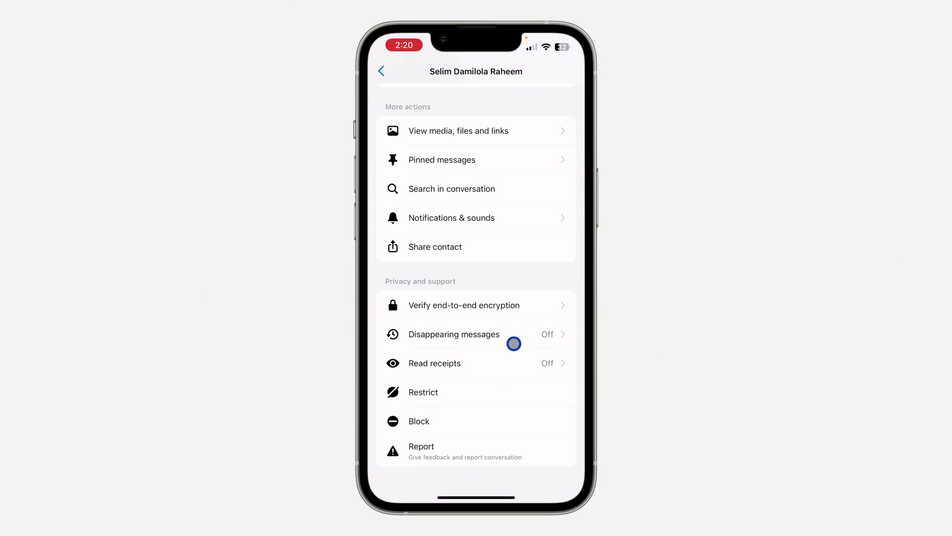
Choose the 24-hour duration under Disappearing messages for Selim's chat.
left_click(514, 333)
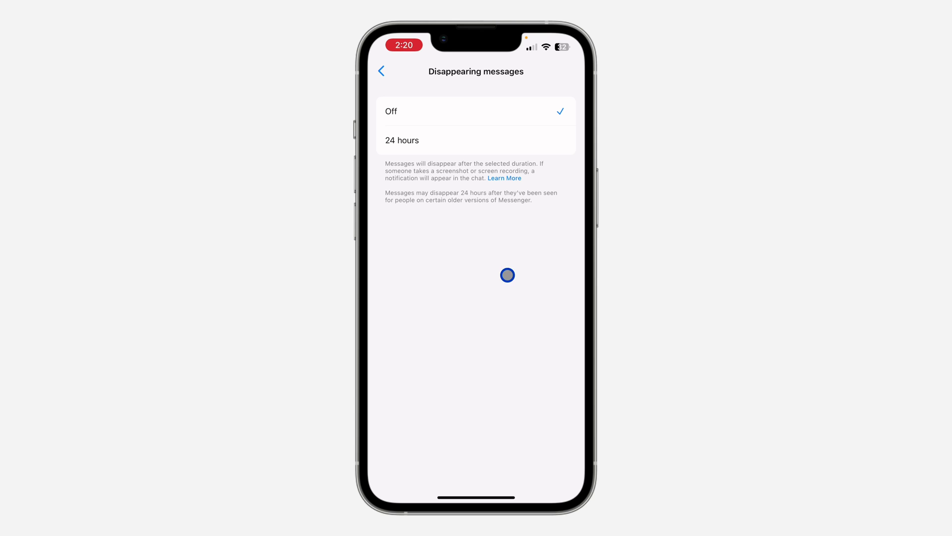
left_click(502, 140)
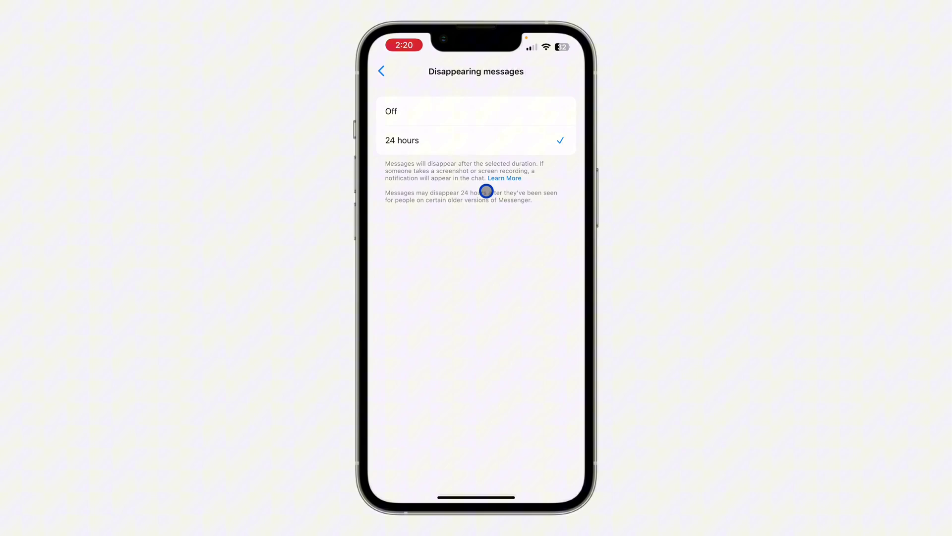
Return to Selim's chat and reopen its details to check Disappearing messages reads 24h.
left_click_drag(373, 321, 515, 321)
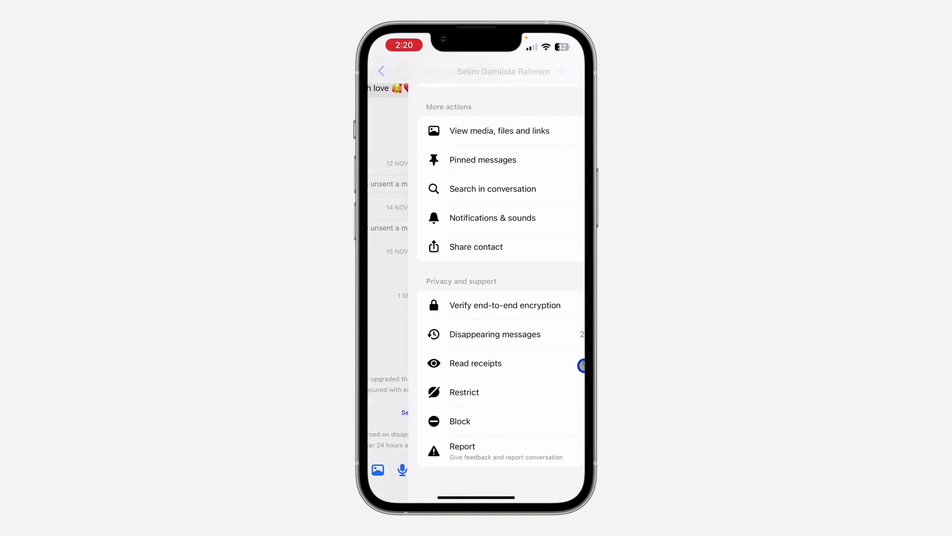
left_click_drag(372, 328, 521, 328)
left_click_drag(532, 402, 532, 372)
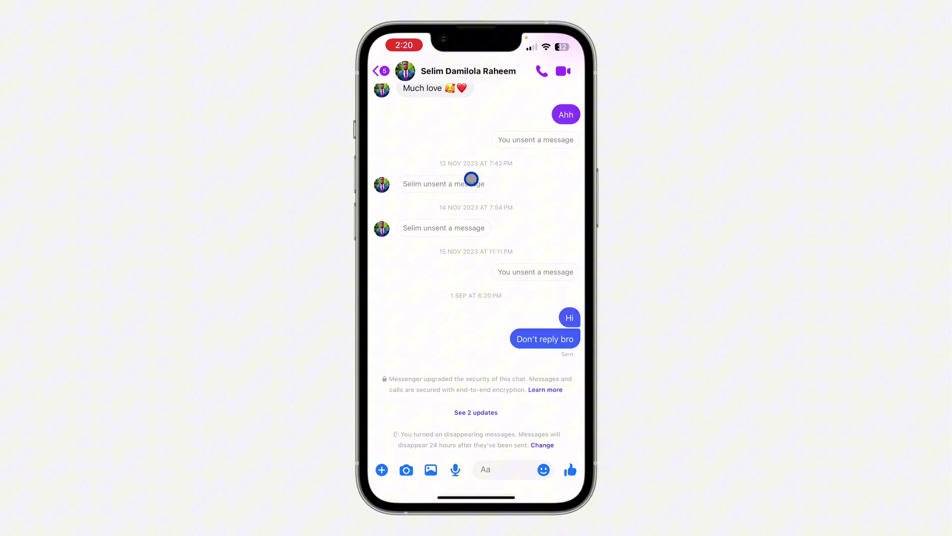
left_click(490, 71)
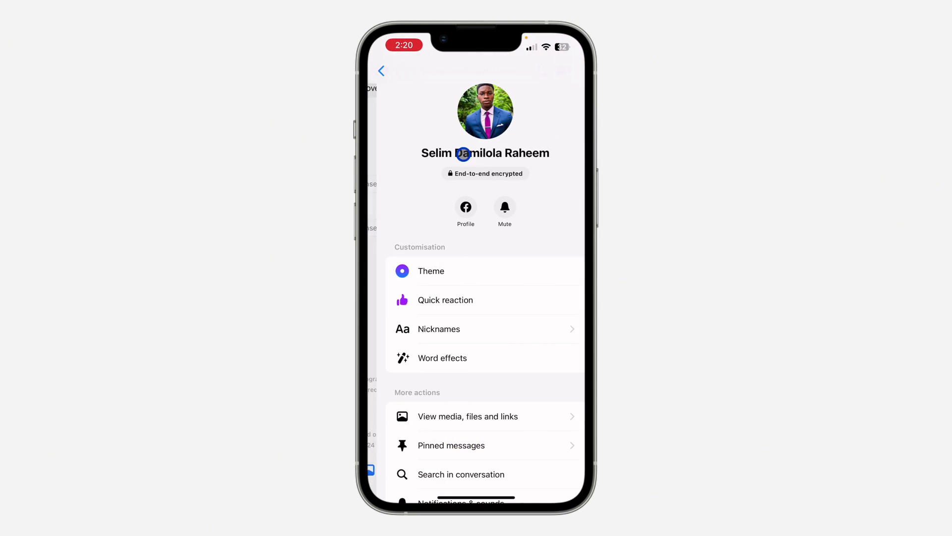
scroll(487, 253, "down", 6)
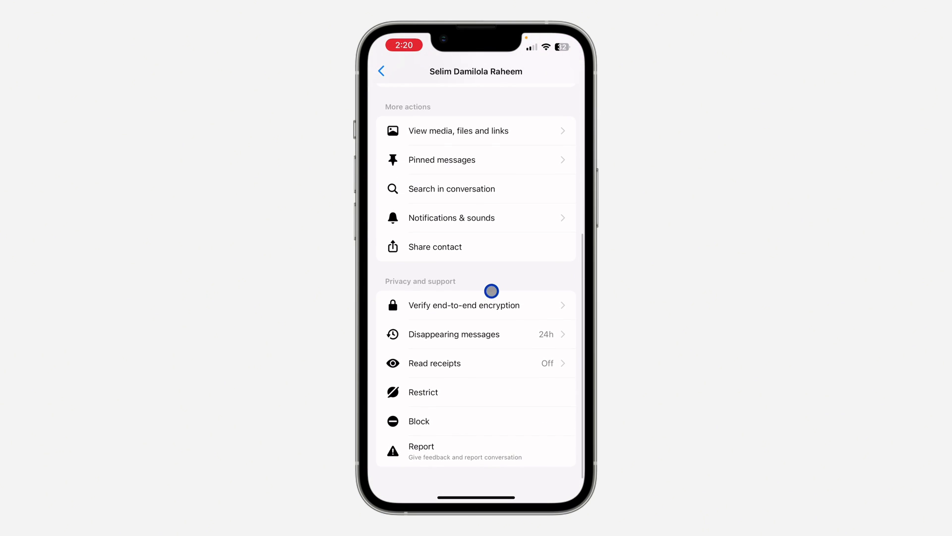